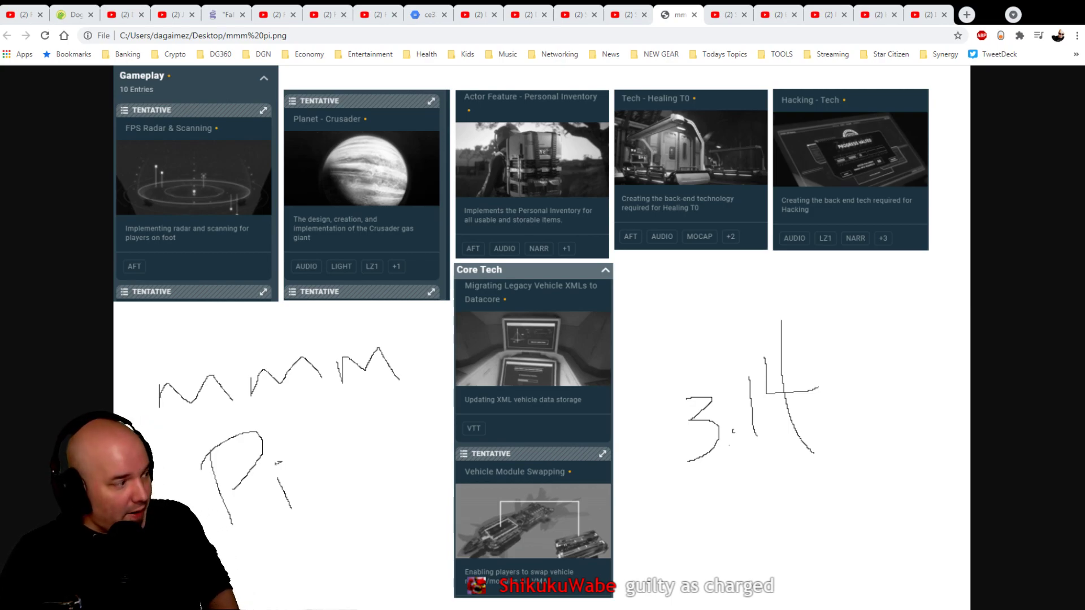
{"action": "scroll", "coordinate": [224, 172], "scroll_direction": "up", "scroll_amount": 1}
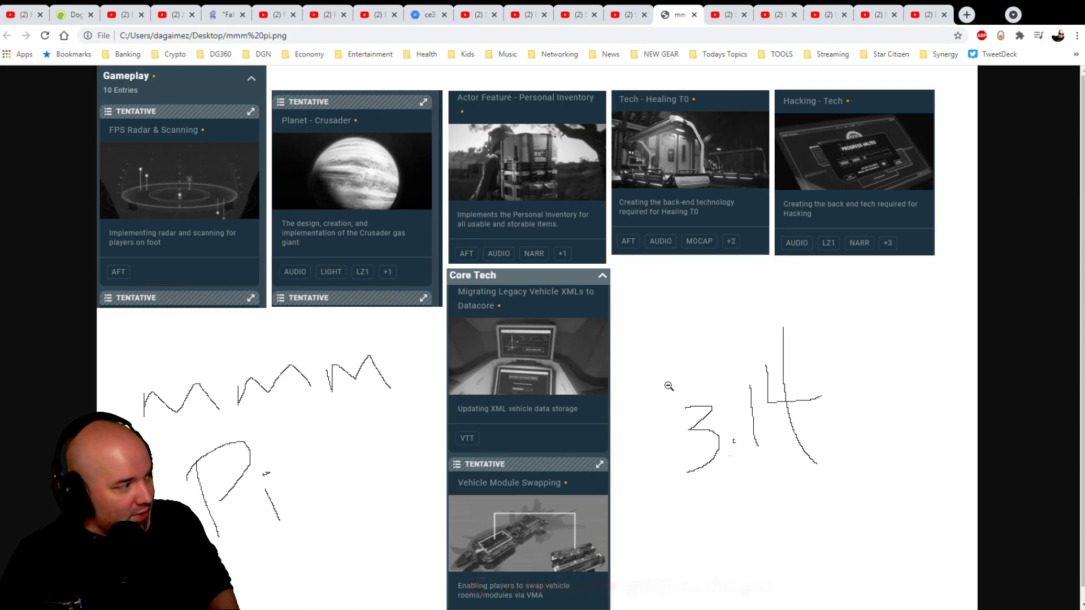